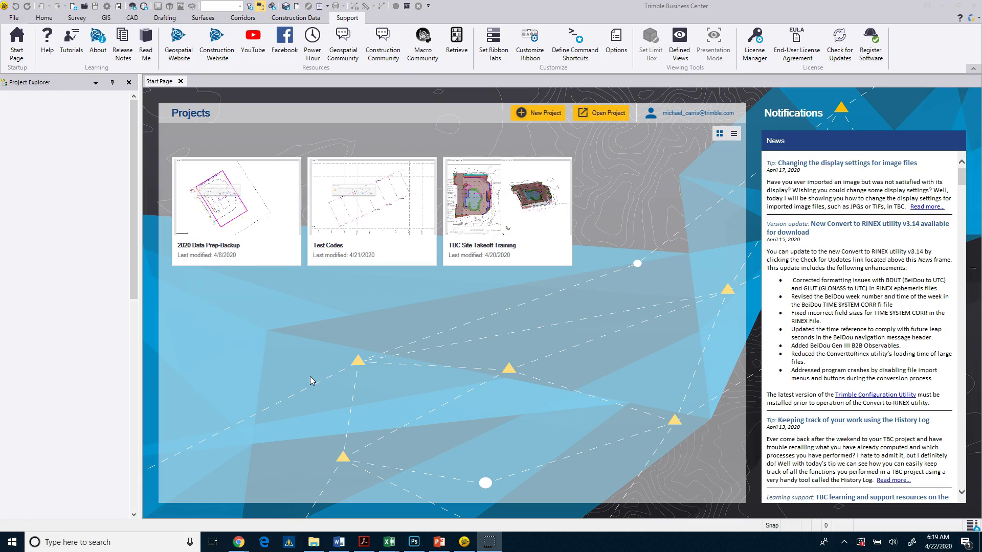
# - Step through the Home, Survey, GIS, CAD and Drafting ribbon tabs, ending on Drafting
pyautogui.click(268, 381)
pyautogui.click(43, 19)
pyautogui.click(76, 18)
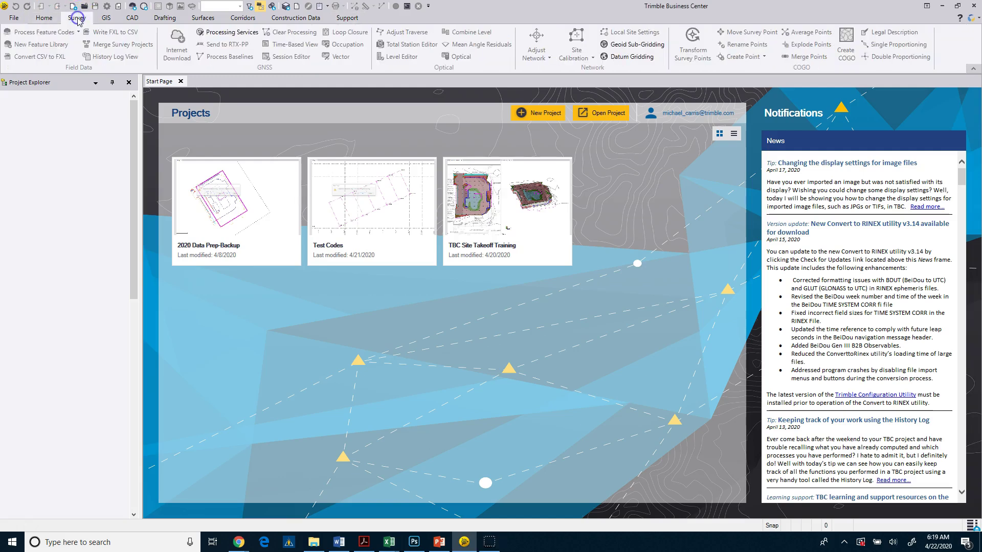
pyautogui.click(107, 20)
pyautogui.click(133, 20)
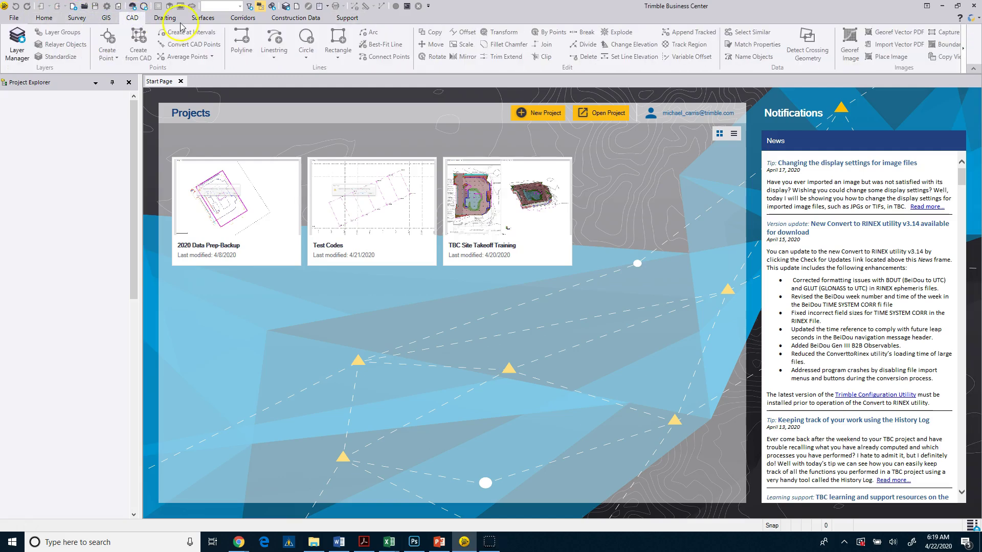
pyautogui.click(174, 20)
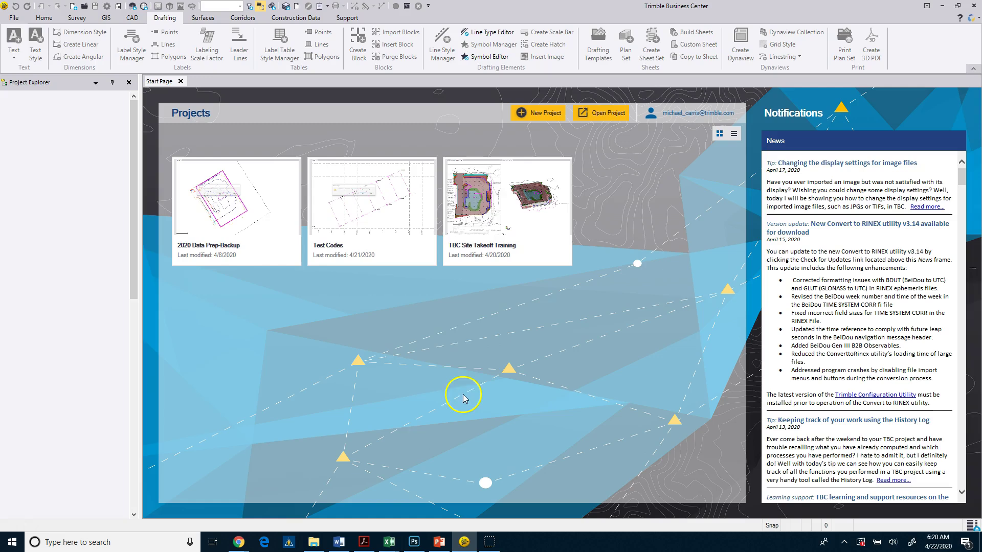
# - Scroll the Notifications News list down and back up to read the news items
pyautogui.click(485, 303)
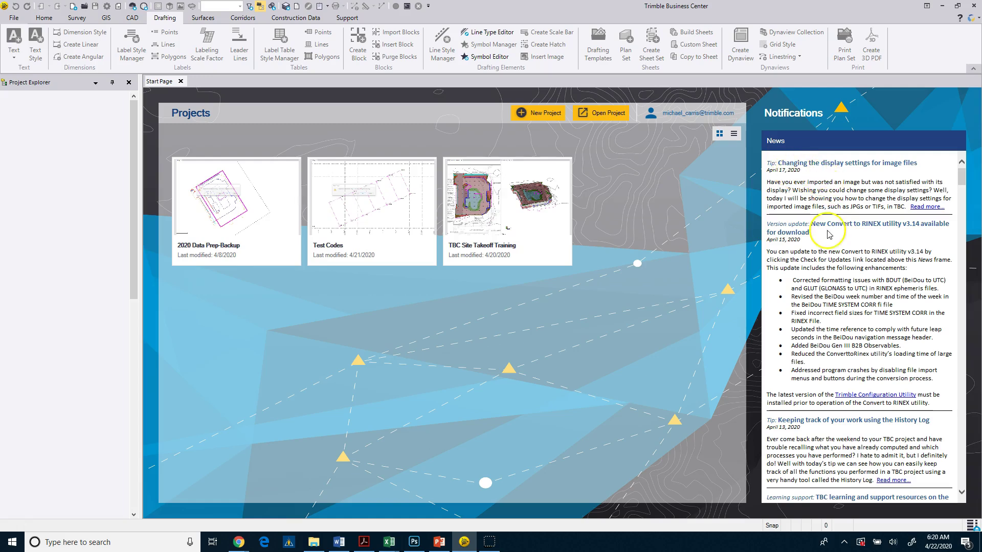
pyautogui.scroll(-3, 829, 319)
pyautogui.scroll(-3, 830, 323)
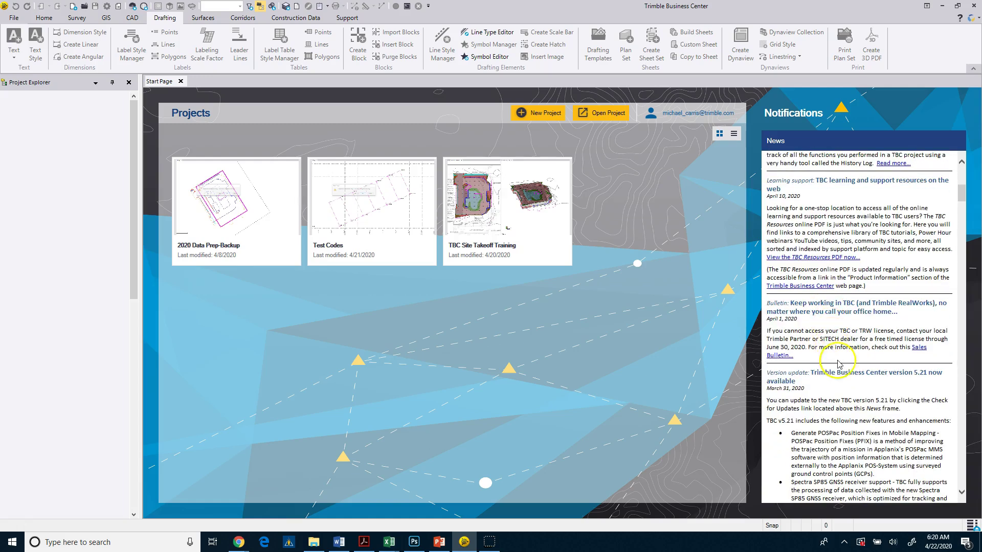
pyautogui.scroll(-2, 838, 358)
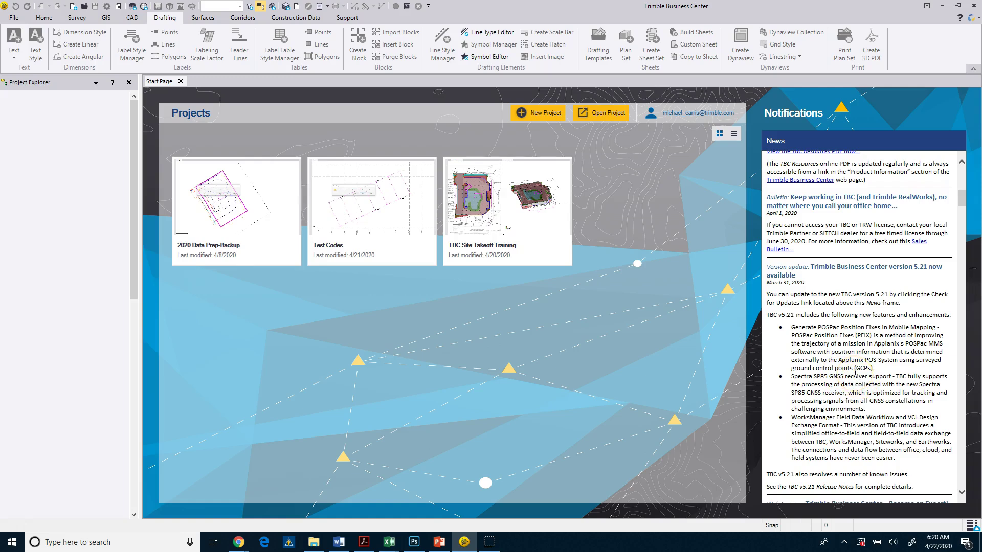
pyautogui.scroll(5, 855, 375)
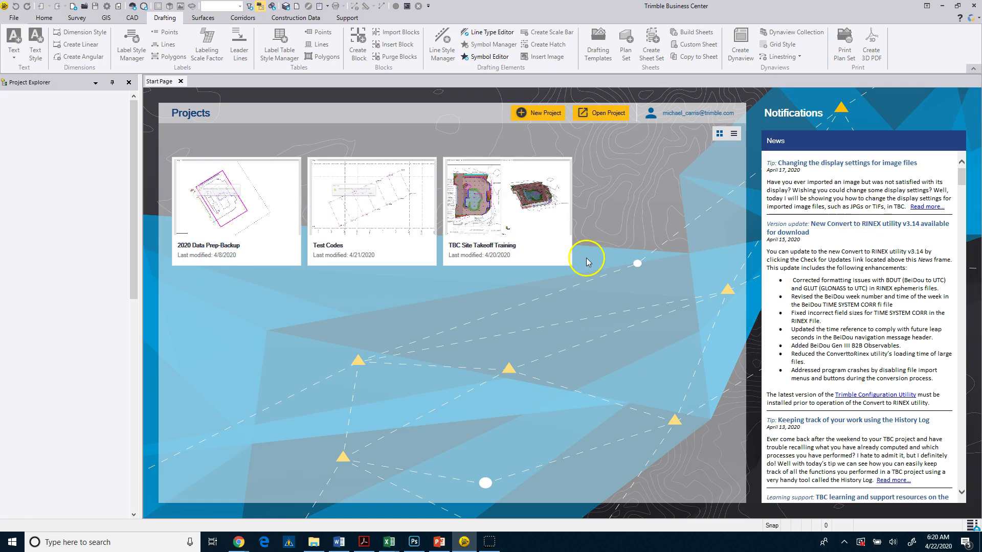
pyautogui.scroll(4, 265, 59)
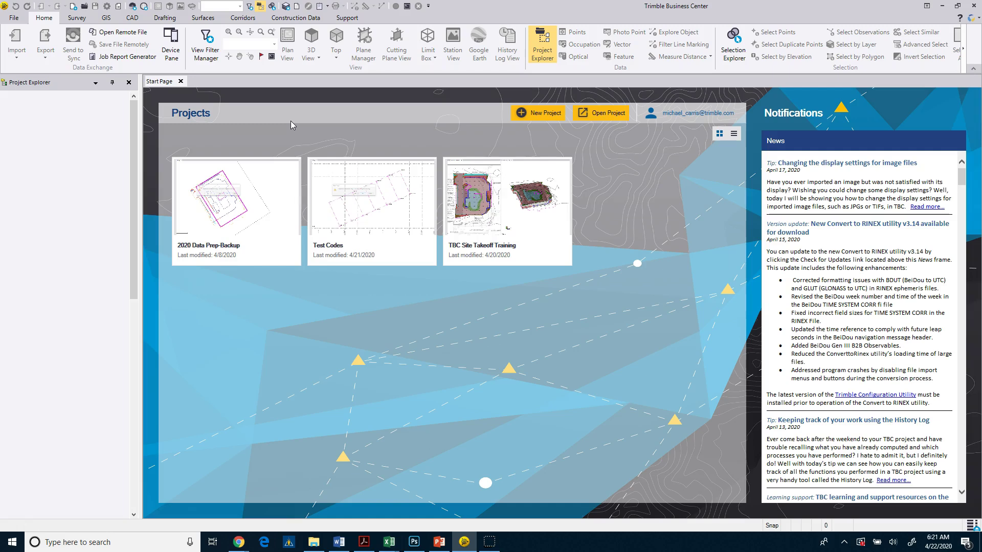
# - Enable 'Use large icons for Quick Access toolbar' under Support Options > General > Display and apply it
pyautogui.click(291, 123)
pyautogui.click(346, 19)
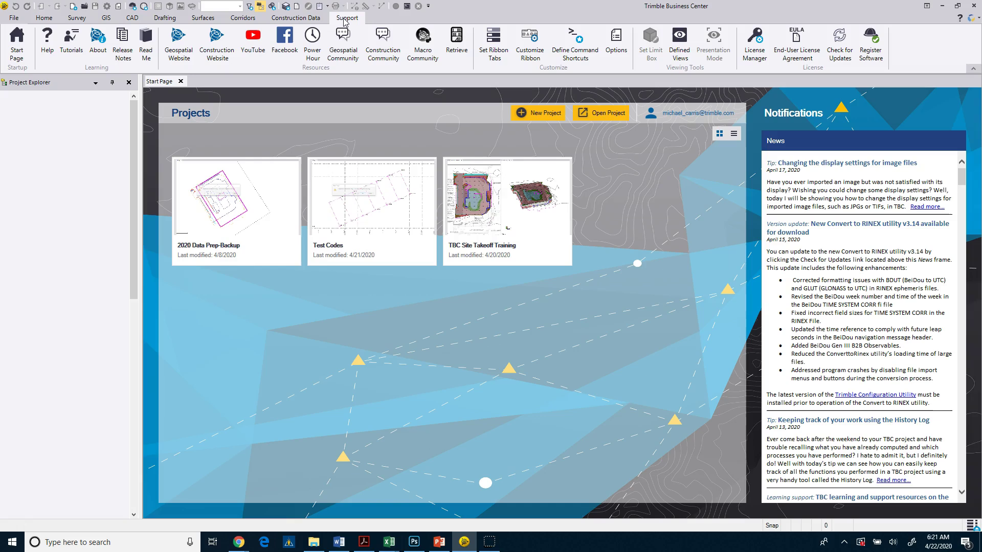
pyautogui.click(612, 58)
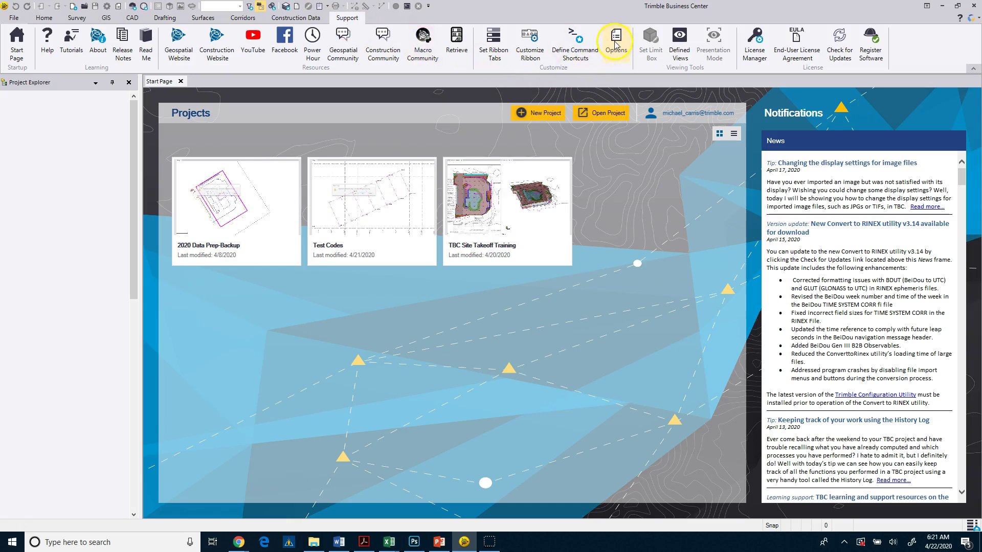
pyautogui.click(615, 43)
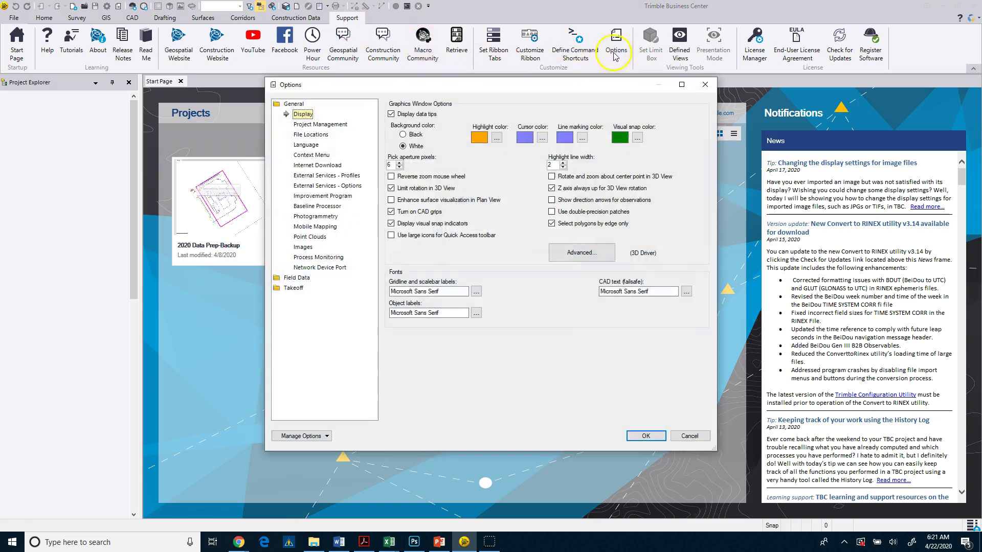
pyautogui.click(308, 116)
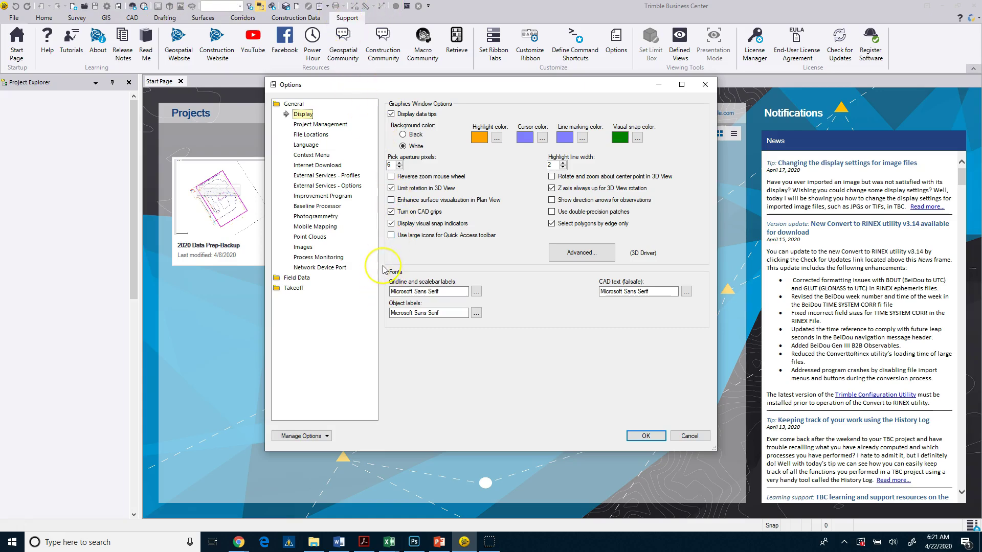
pyautogui.click(395, 240)
pyautogui.click(486, 241)
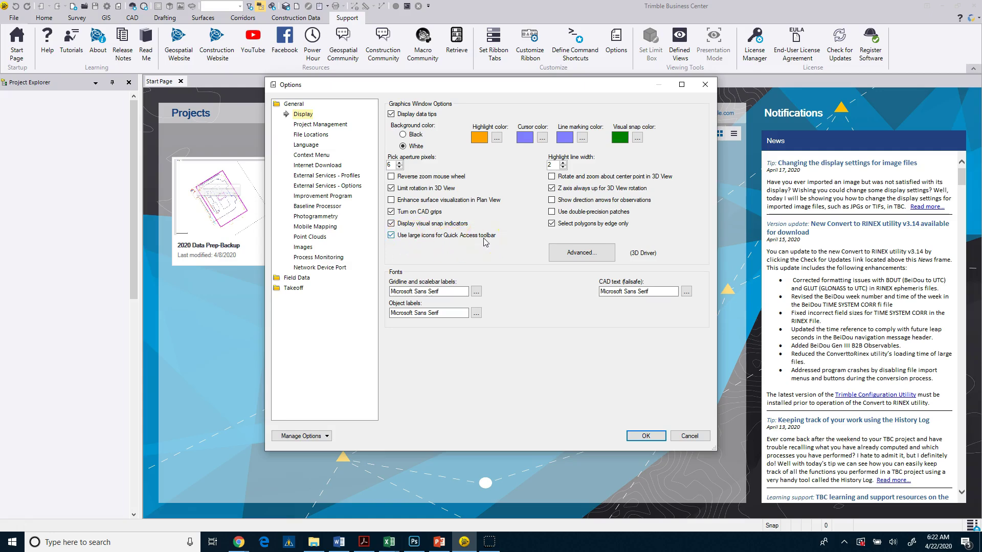
pyautogui.click(647, 437)
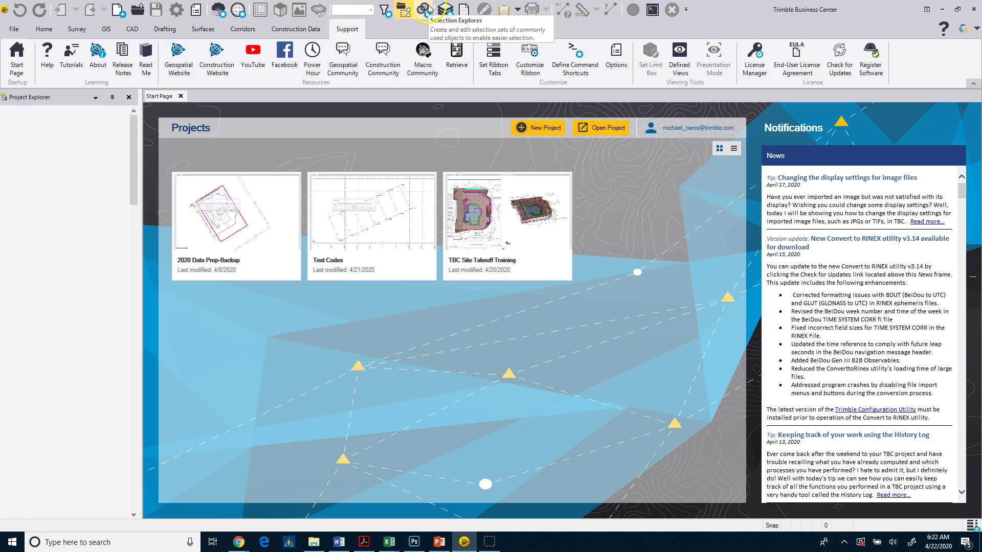
pyautogui.click(686, 11)
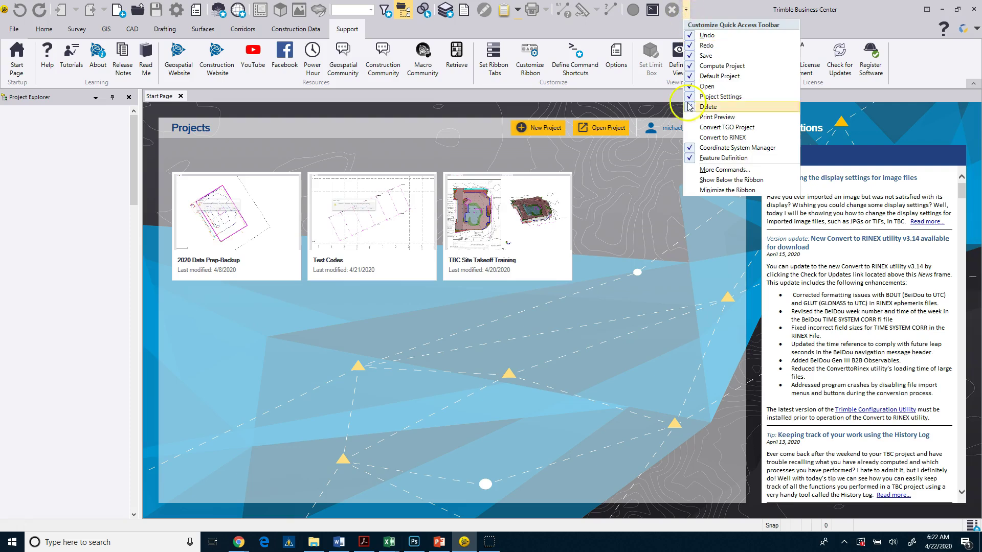
pyautogui.click(700, 180)
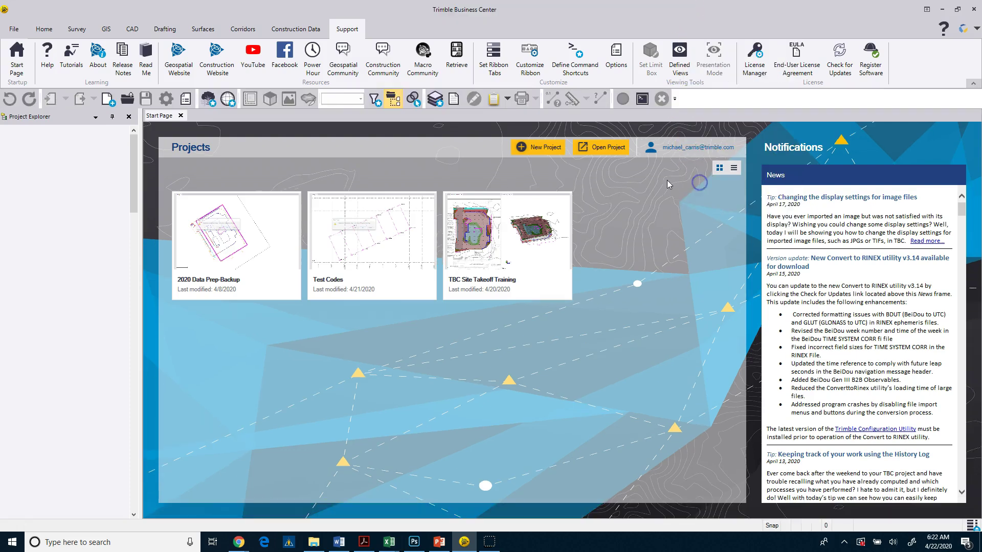
pyautogui.click(674, 98)
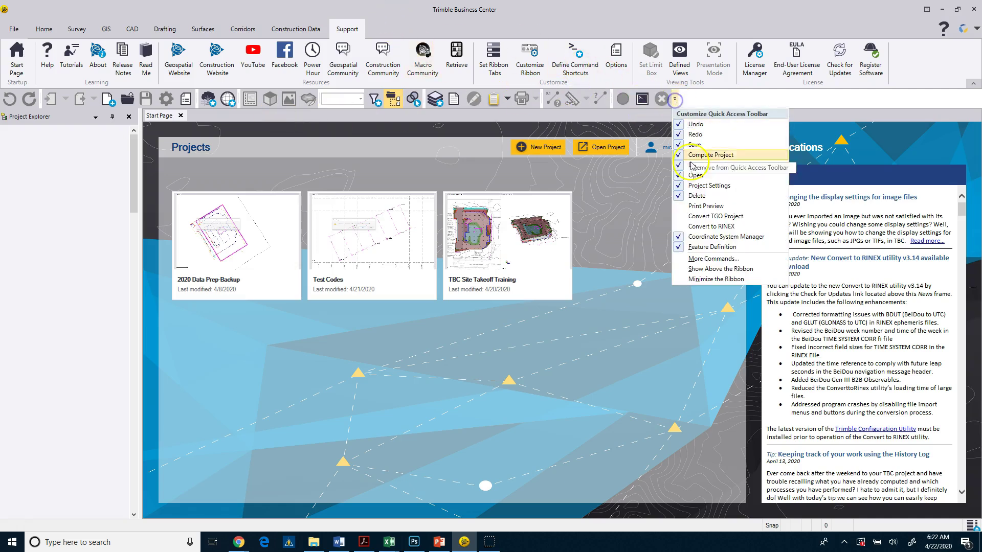
pyautogui.click(700, 269)
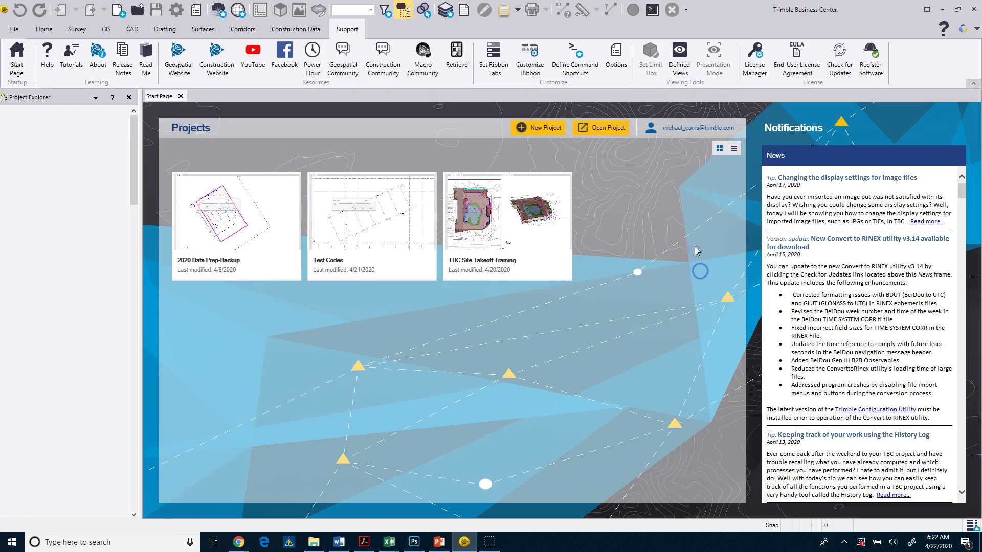
pyautogui.click(686, 11)
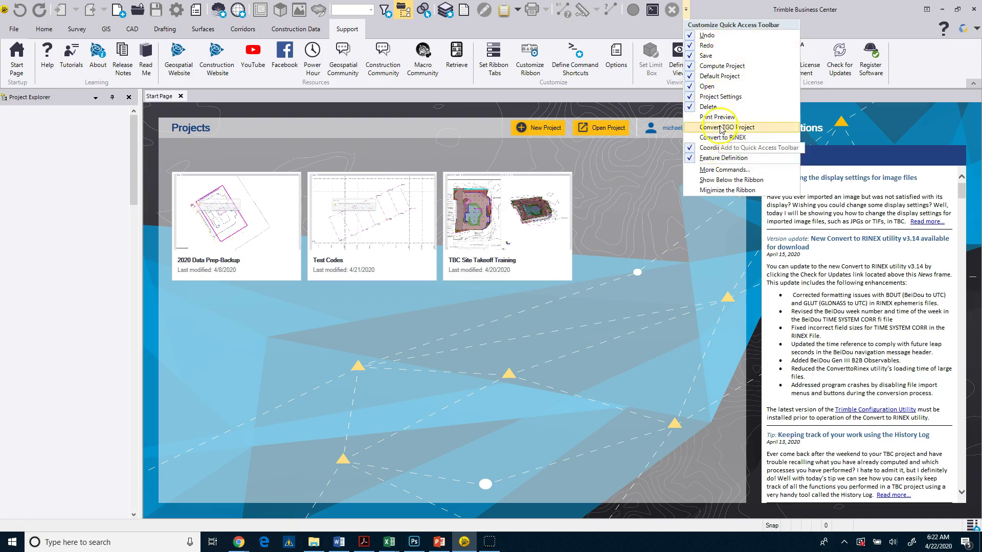
pyautogui.click(711, 14)
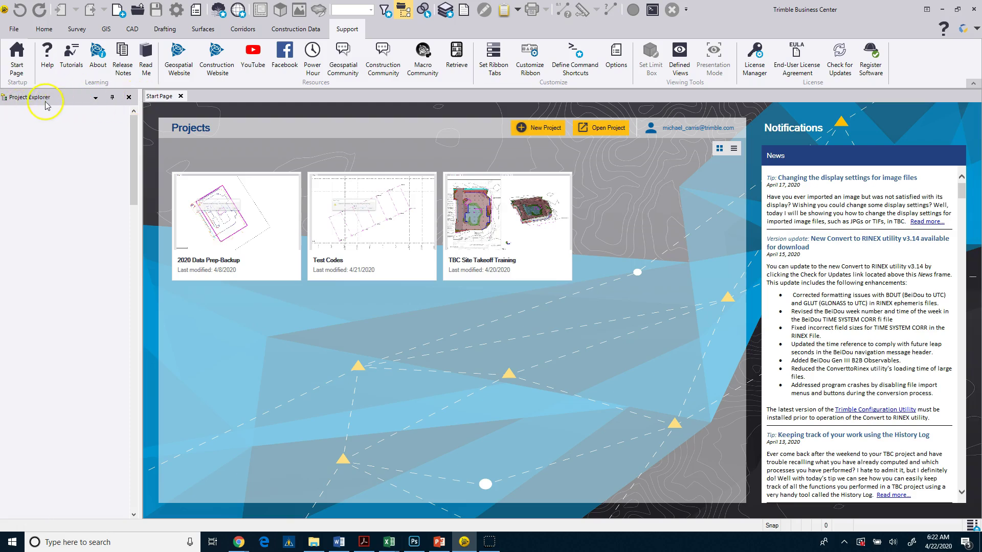
# - Add View Filter Manager as a tab beside Project Explorer and widen the left panel
pyautogui.click(385, 11)
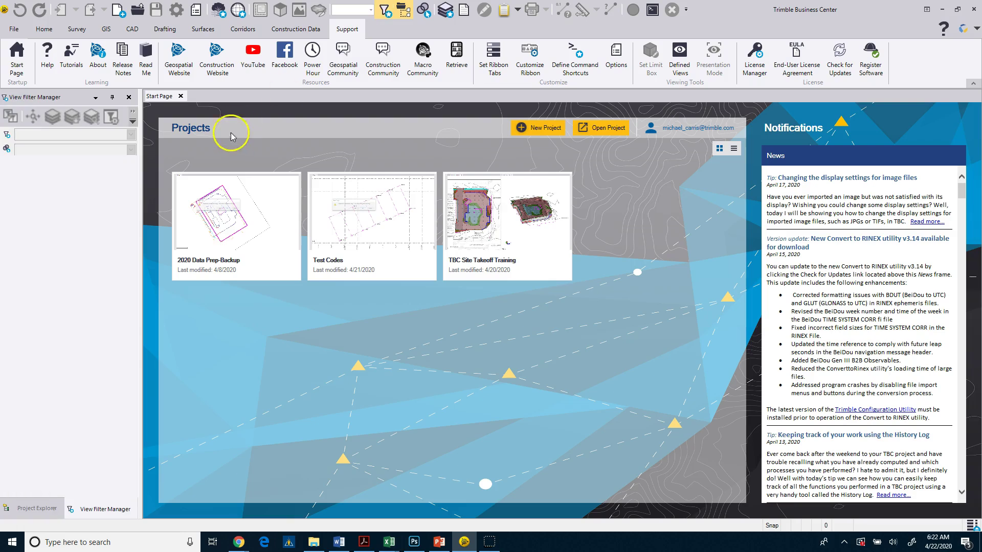
pyautogui.click(55, 509)
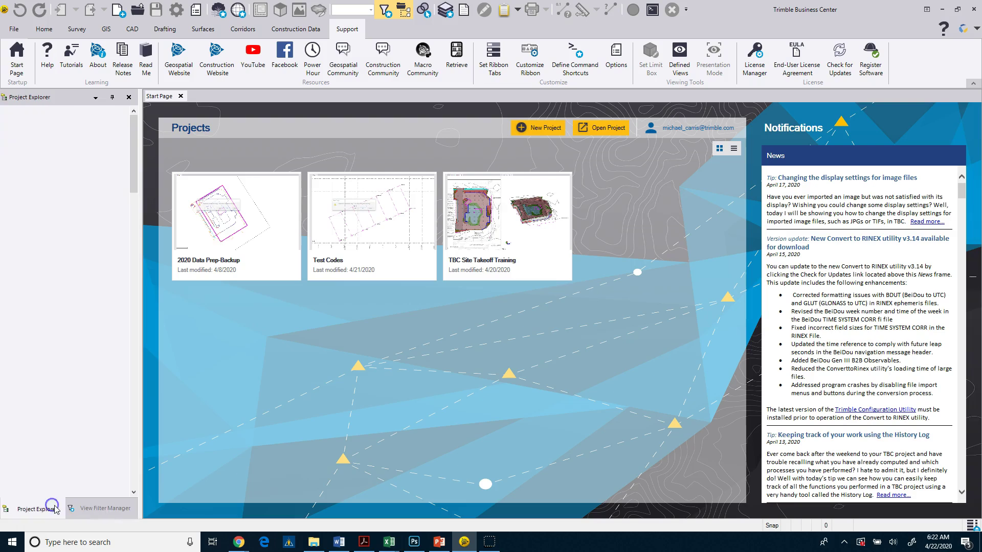
pyautogui.click(95, 510)
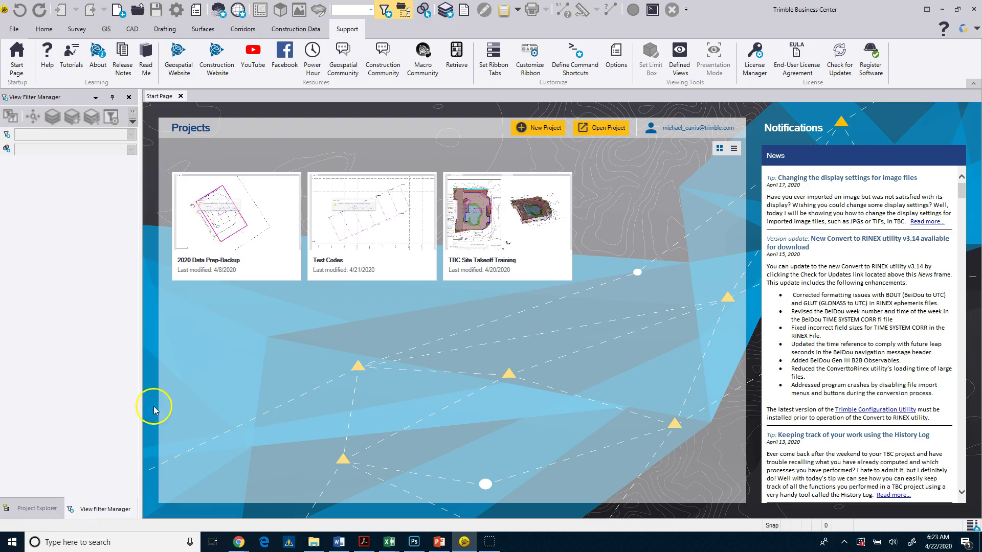
pyautogui.moveTo(138, 260); pyautogui.dragTo(191, 269)
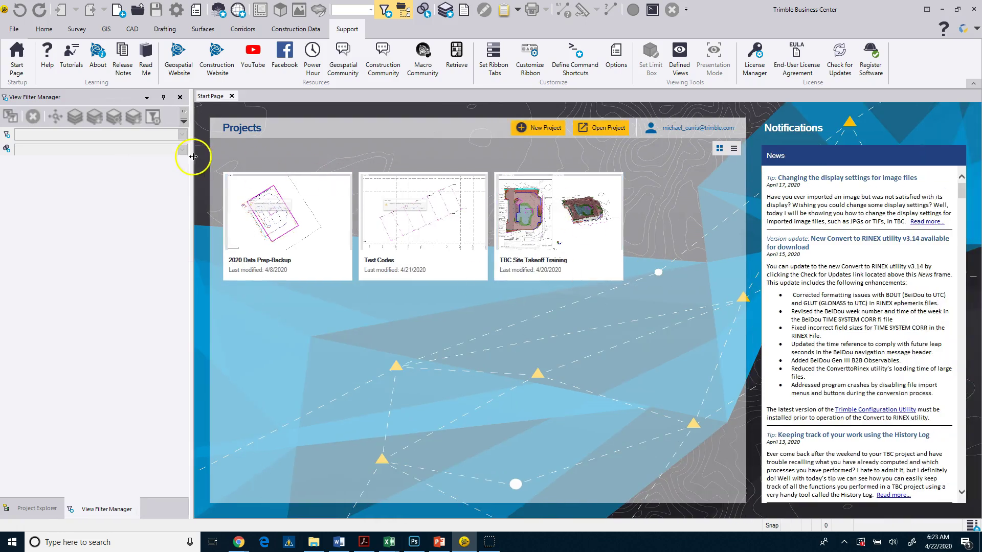
# - Toggle the side panels to auto-hide, then re-pin Project Explorer open in the left dock
pyautogui.click(163, 98)
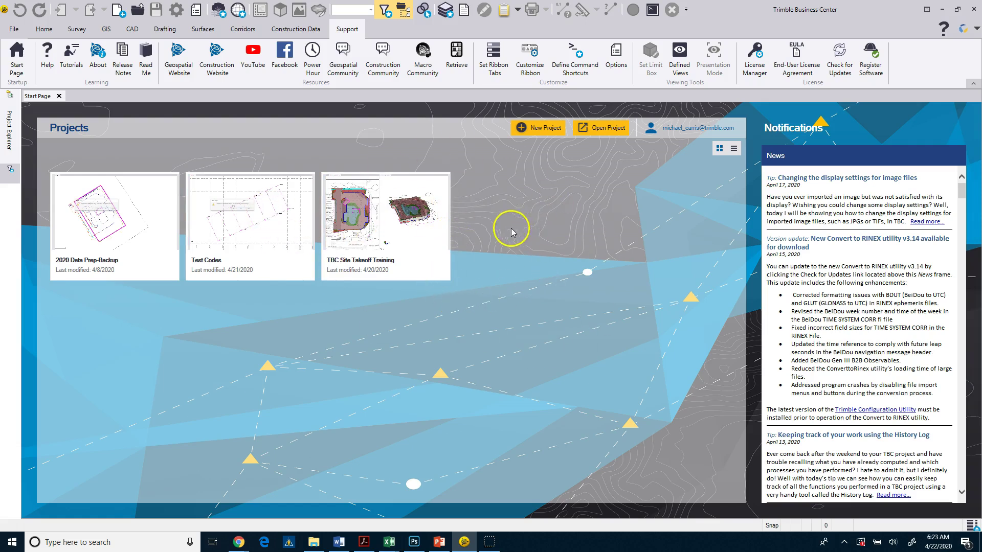
pyautogui.click(9, 139)
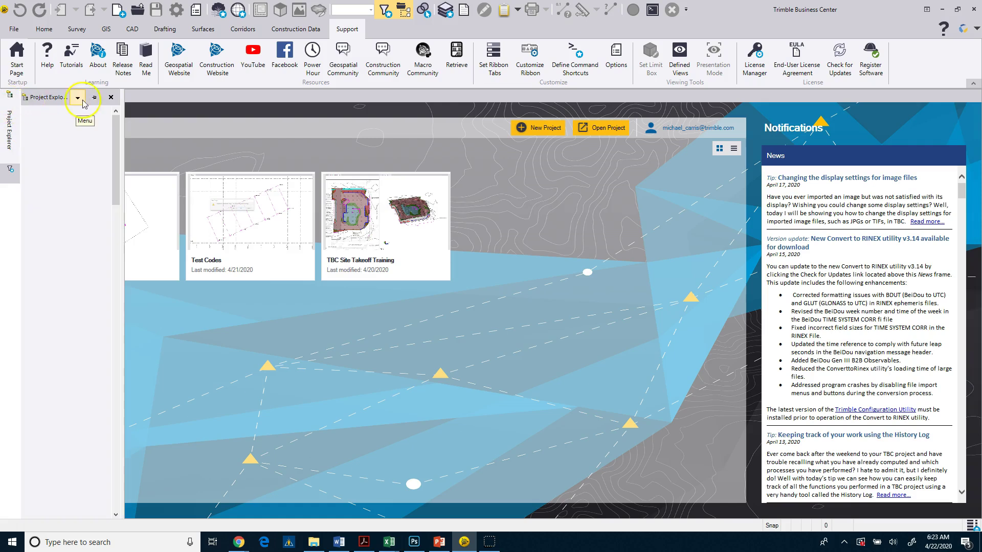
pyautogui.click(94, 100)
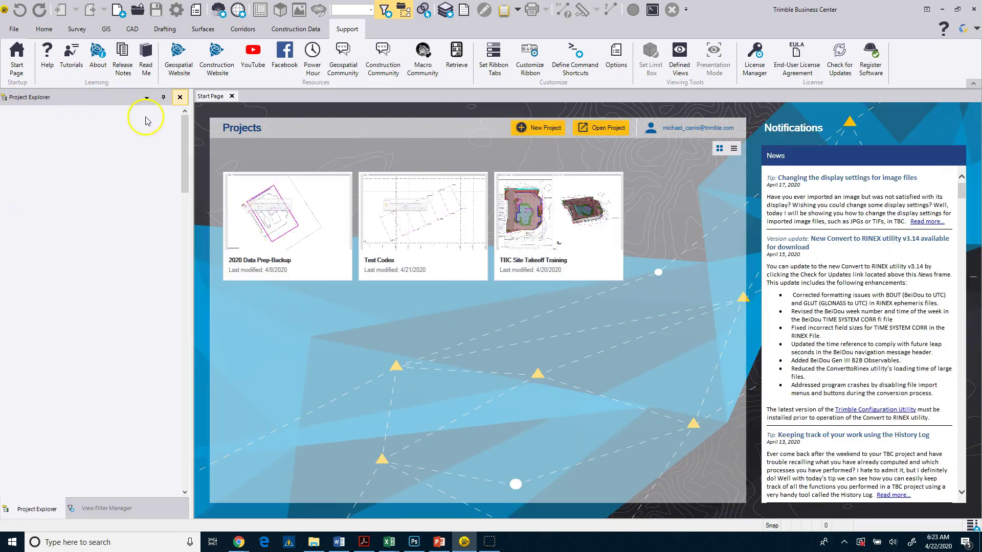
pyautogui.click(78, 511)
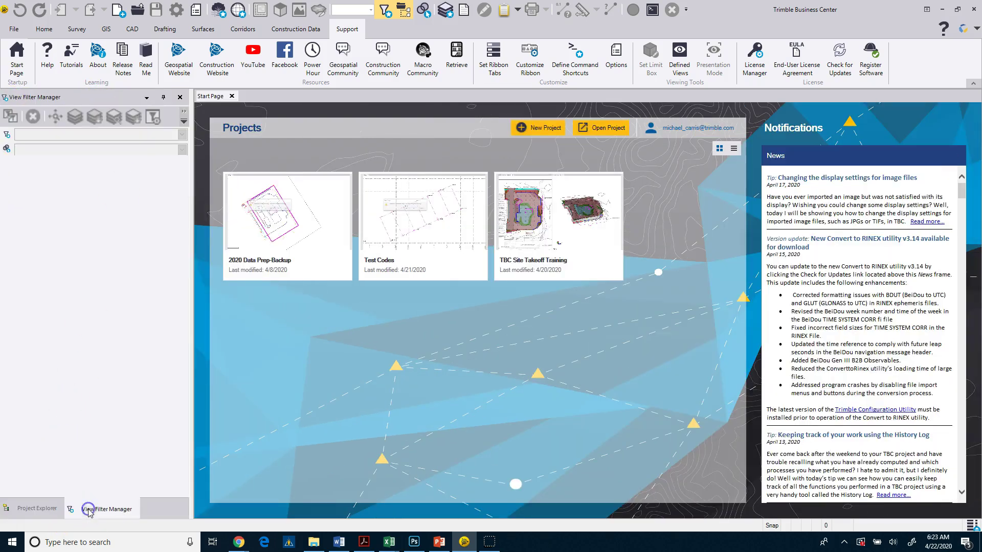
pyautogui.click(56, 510)
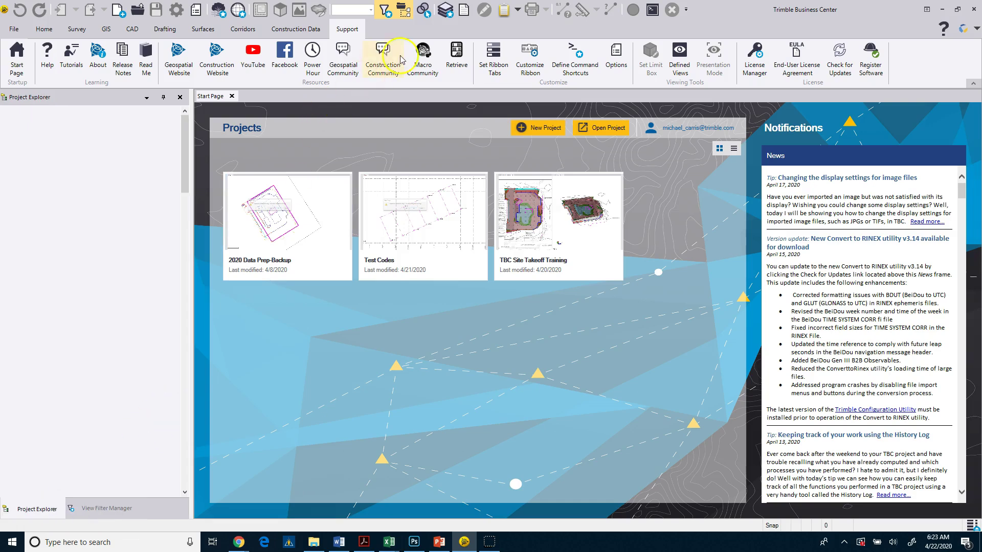
# - Show the Properties pane, dock it on the left briefly, then pull it out as a floating window
pyautogui.click(463, 10)
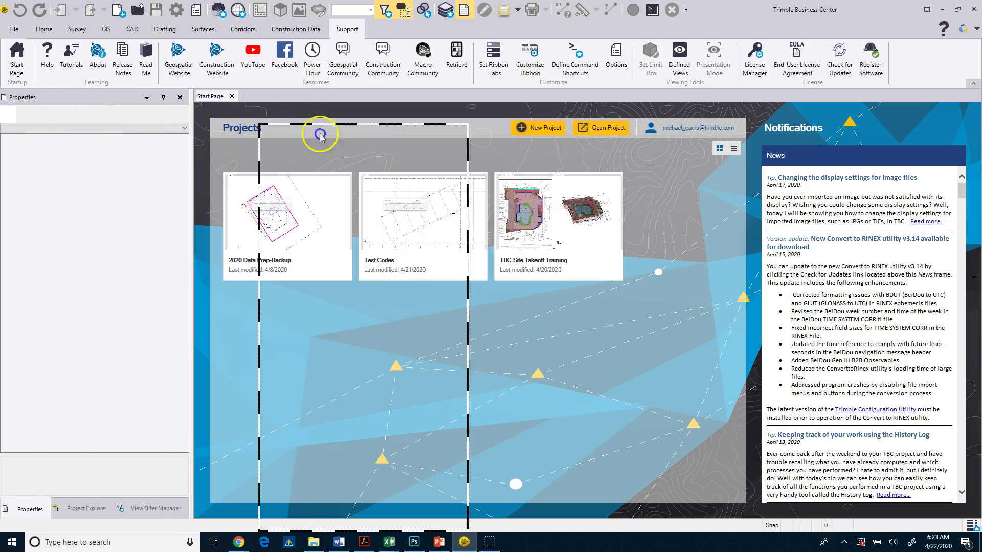
pyautogui.moveTo(125, 106); pyautogui.dragTo(3, 95)
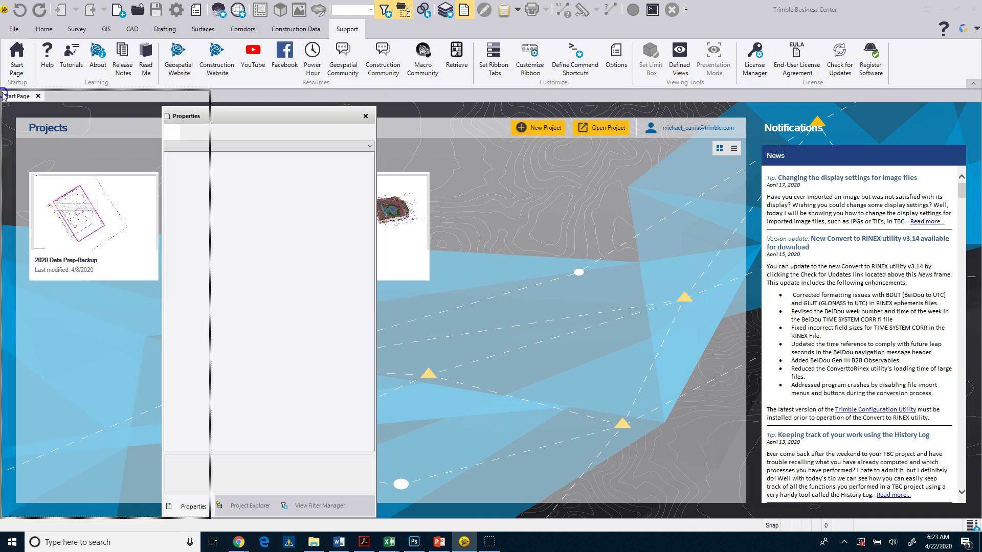
pyautogui.moveTo(4, 95); pyautogui.dragTo(4, 96)
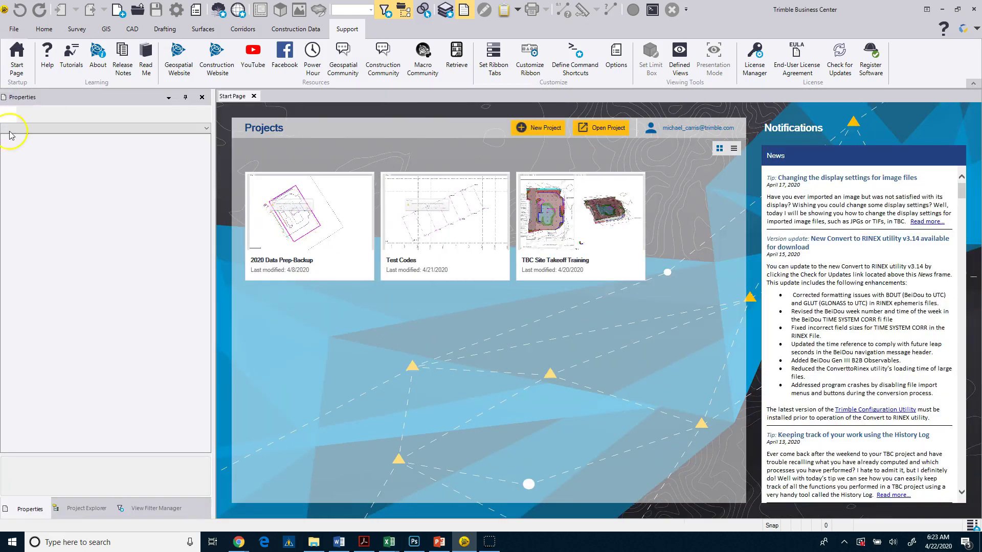
pyautogui.moveTo(23, 511); pyautogui.dragTo(562, 474)
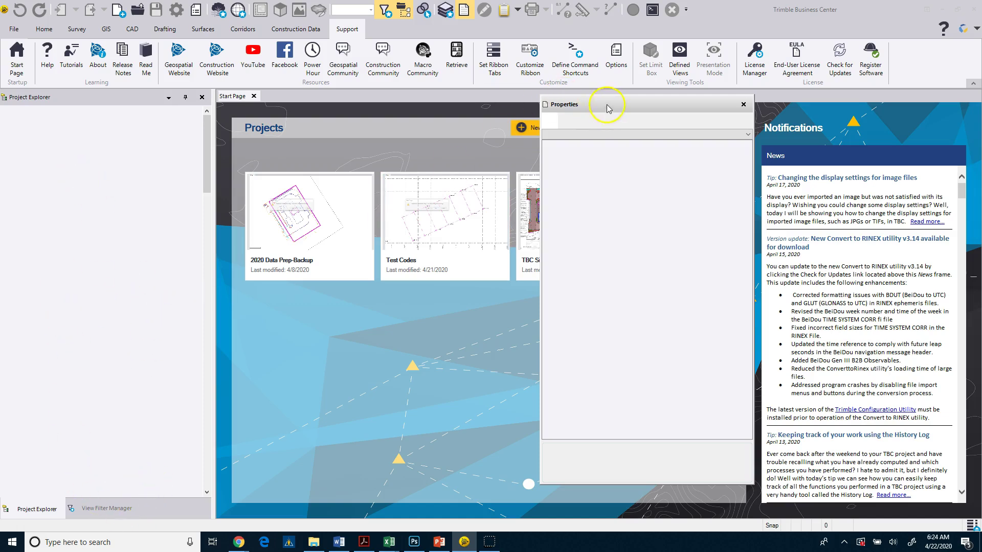
# - Move the floating Properties window right, close it, and reopen the Properties pane
pyautogui.moveTo(607, 108); pyautogui.dragTo(740, 119)
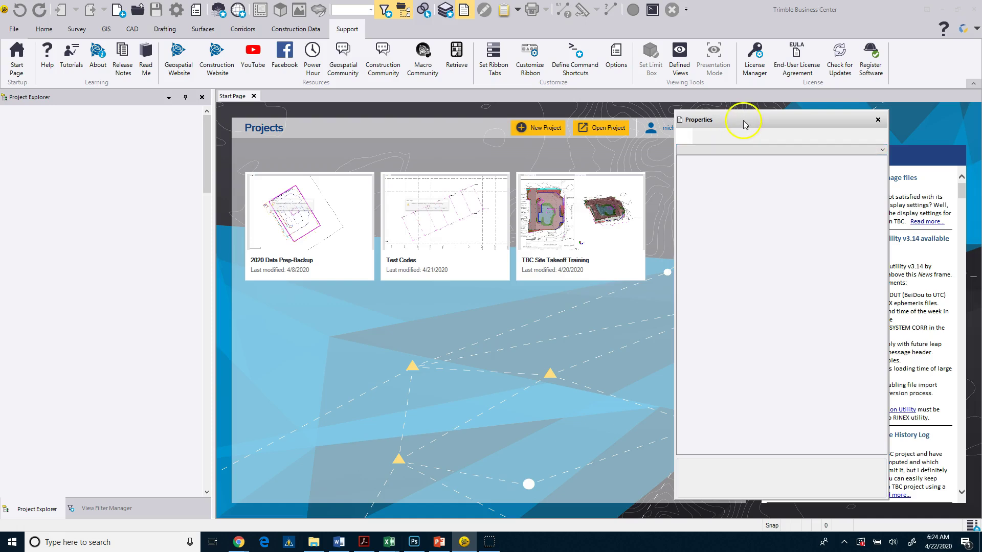
pyautogui.click(877, 120)
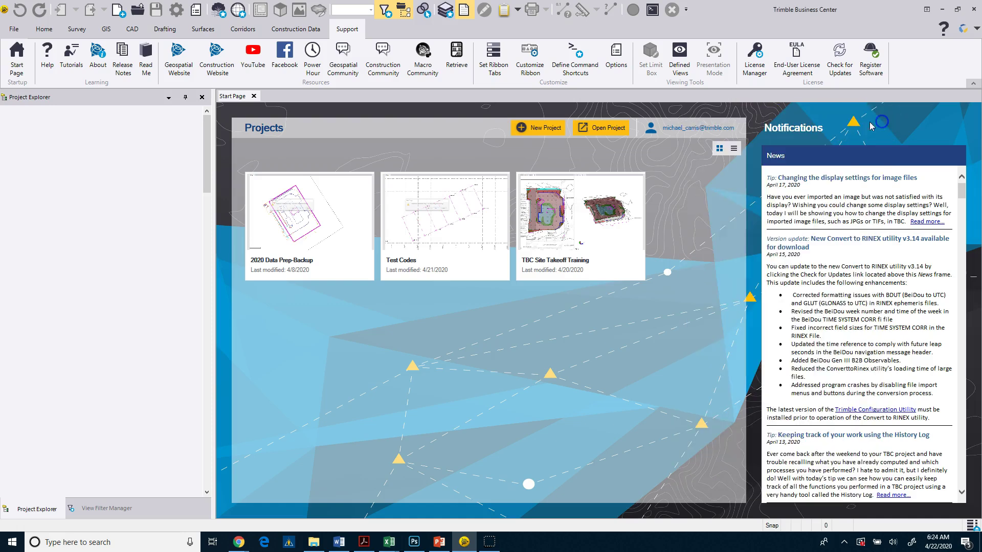
pyautogui.click(457, 13)
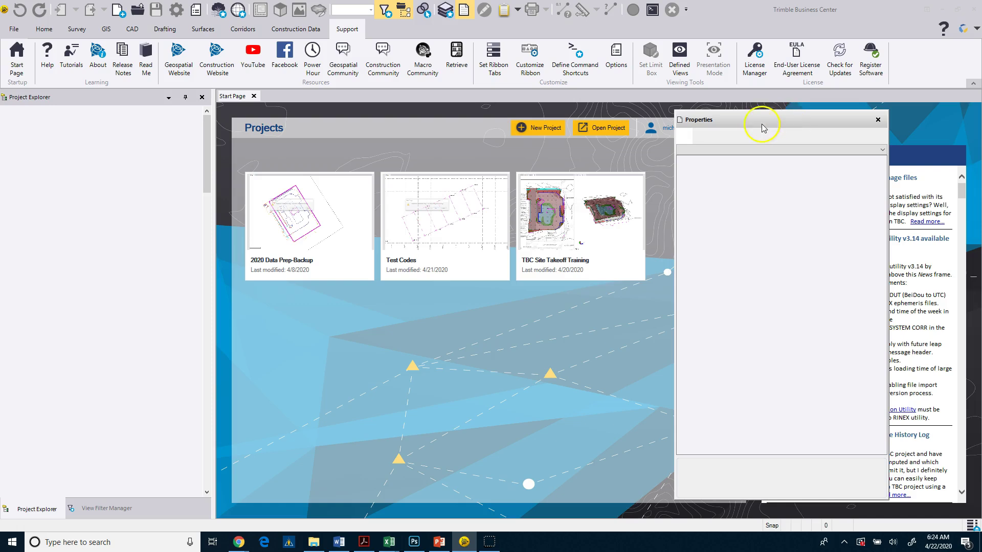
# - Dock Properties into the left panel beside Project Explorer and View Filter Manager, checking each tab
pyautogui.click(728, 125)
pyautogui.moveTo(727, 124)
pyautogui.mouseDown()
pyautogui.moveTo(158, 157)
pyautogui.moveTo(62, 103)
pyautogui.mouseUp()
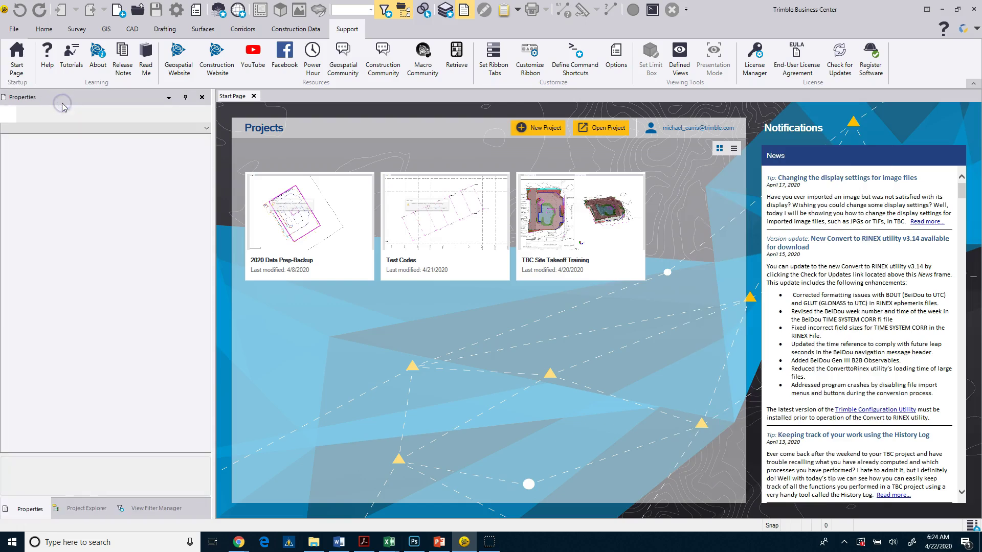
pyautogui.click(78, 513)
pyautogui.click(151, 509)
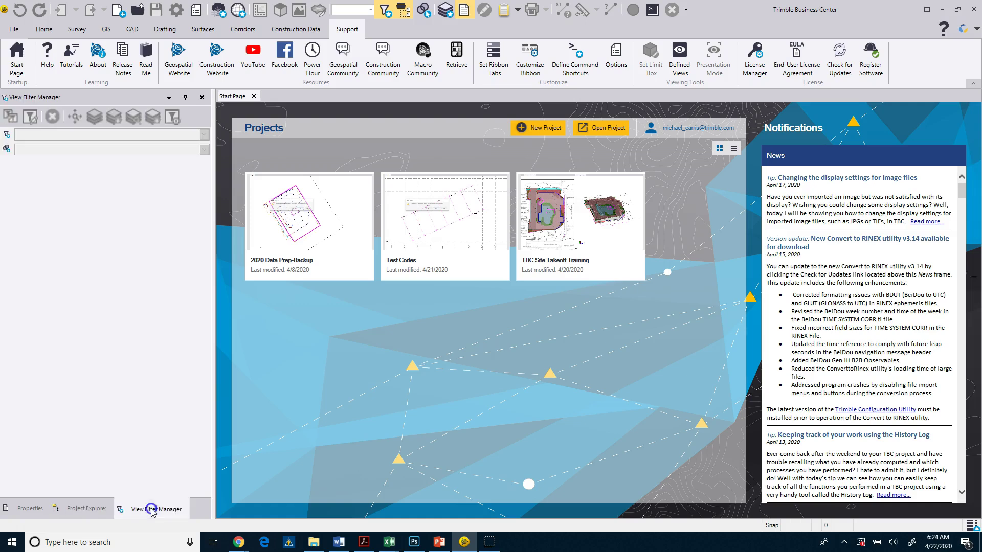
pyautogui.click(76, 511)
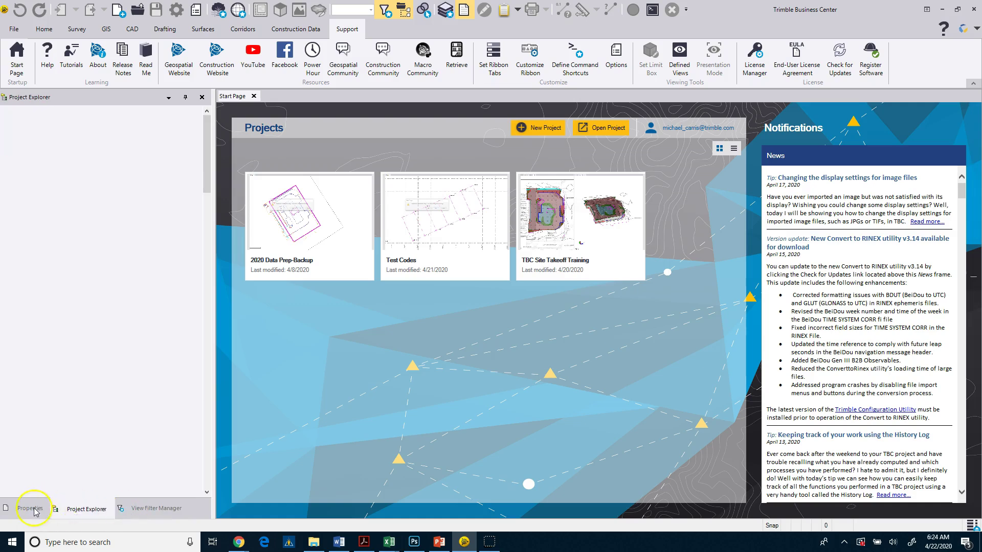